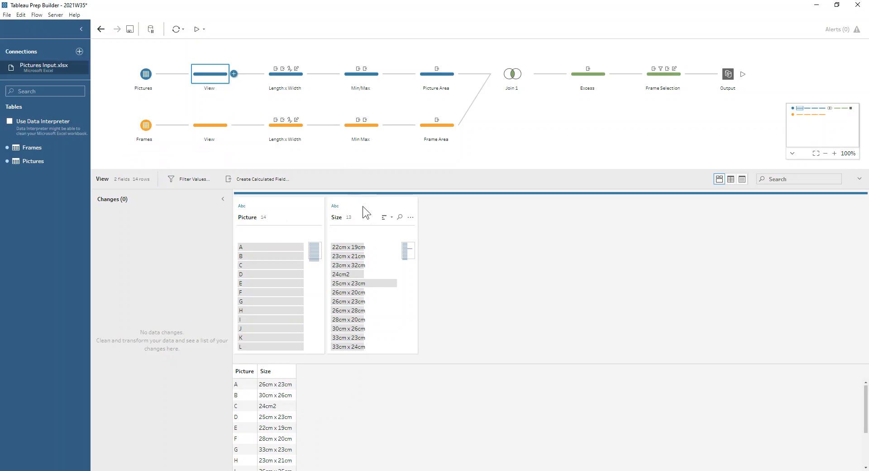
Step: Check the split options for the pictures' Size field and the Size - Split 2 calculation in the Length x Width step
left_click(411, 217)
mouse_move(426, 258)
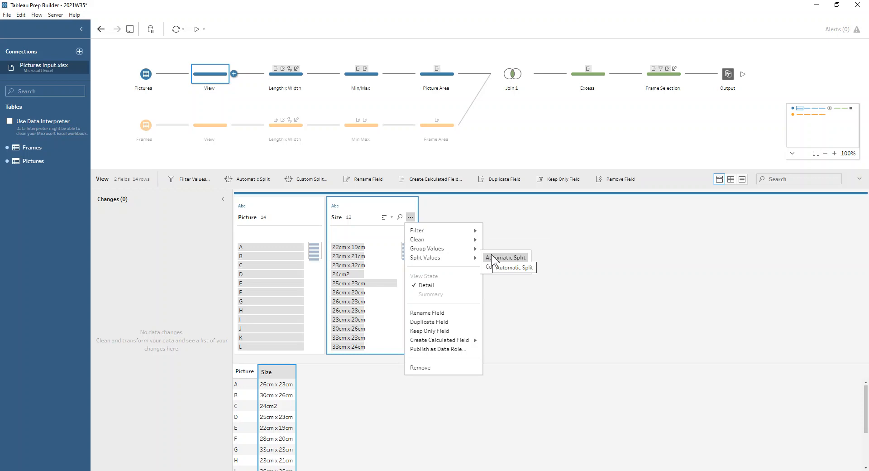
left_click(286, 74)
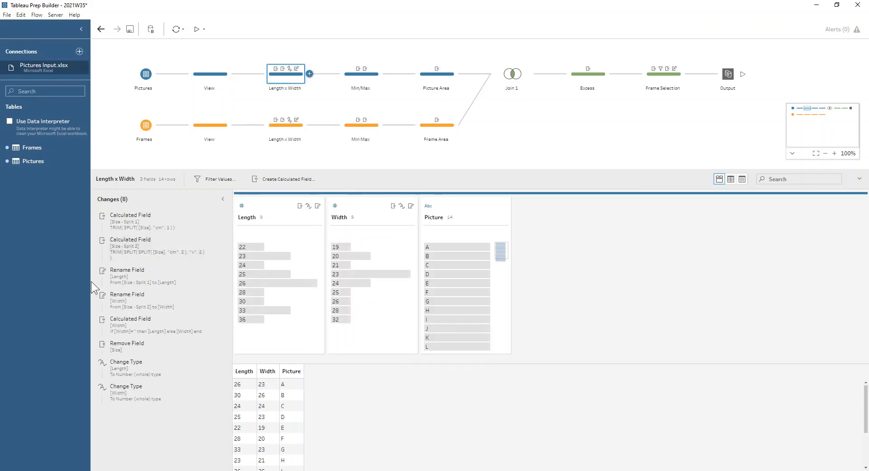
left_click(119, 256)
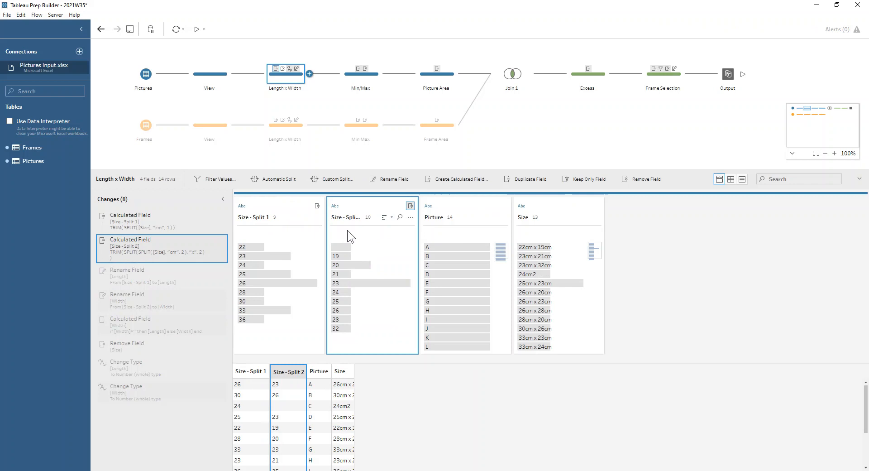
Step: Highlight the pictures row whose Size - Split 2 value is blank to trace its original Size
mouse_move(344, 246)
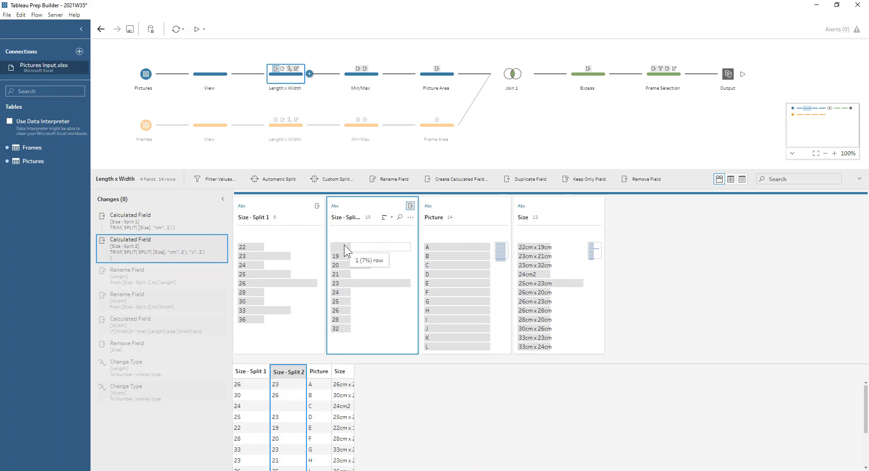
left_click(344, 245)
mouse_move(536, 272)
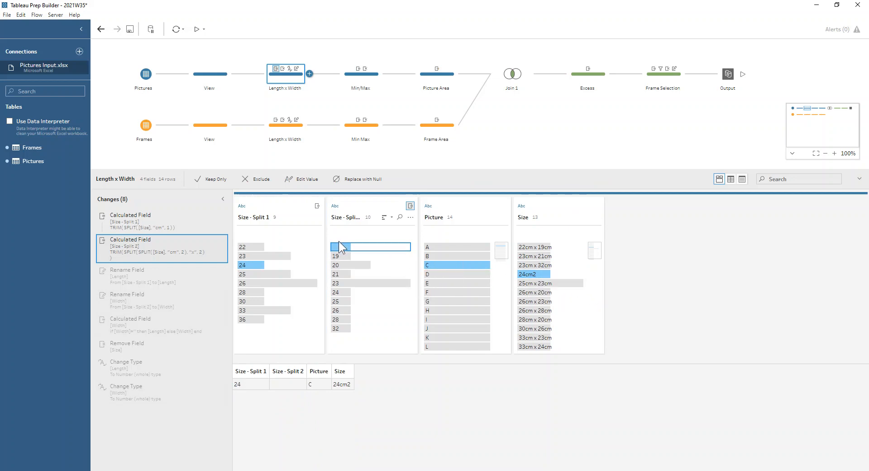
Step: Review the Length and Width renames and the formula of the calculated Width field in the pictures branch
left_click(162, 280)
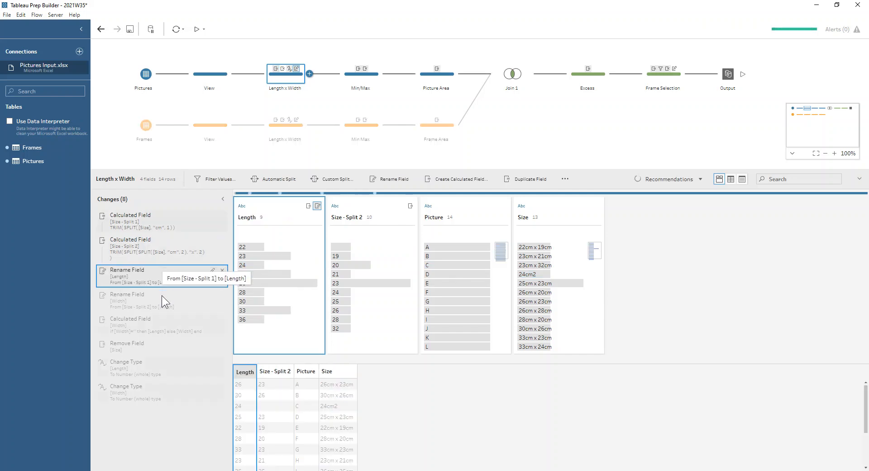
left_click(160, 303)
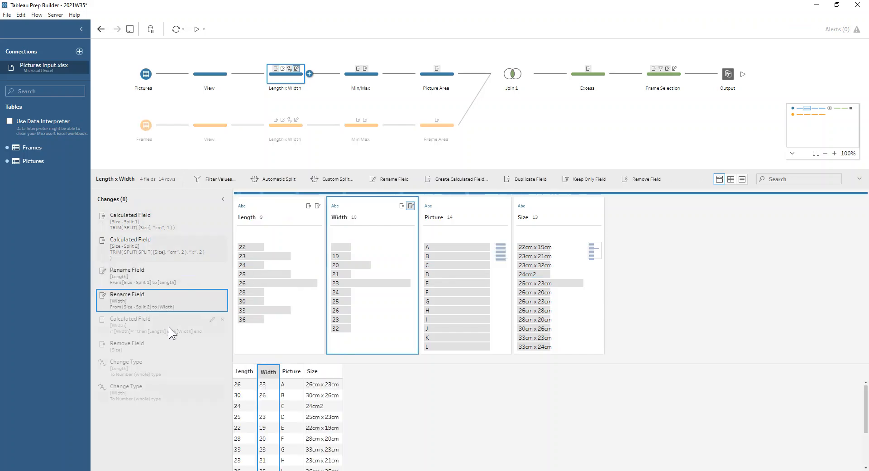
left_click(211, 319)
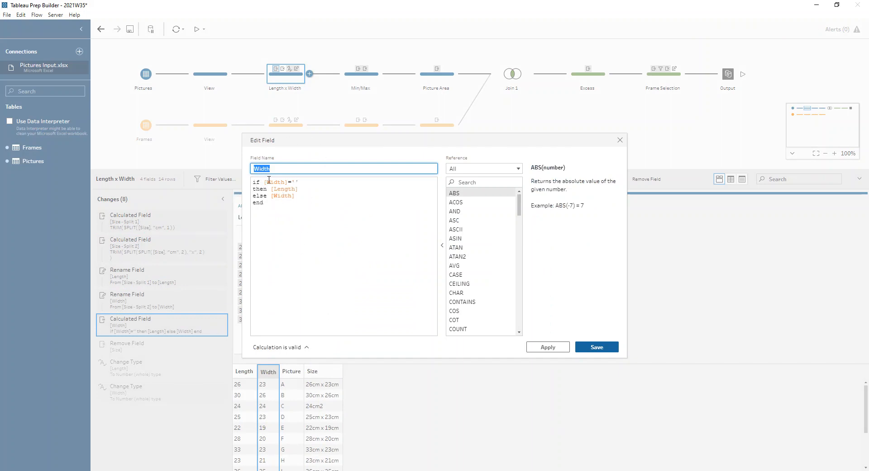
left_click(302, 183)
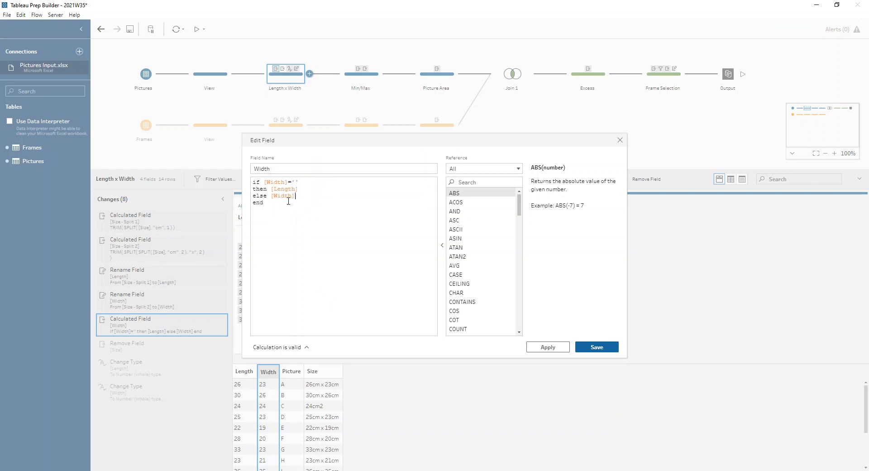
left_click(620, 140)
Step: Highlight the 24cm2 picture and check the data type options for the Width field
left_click(530, 274)
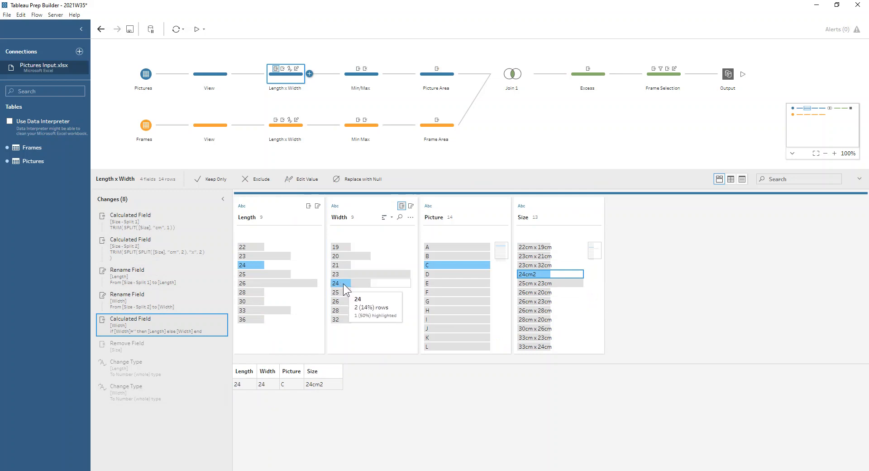
left_click(336, 206)
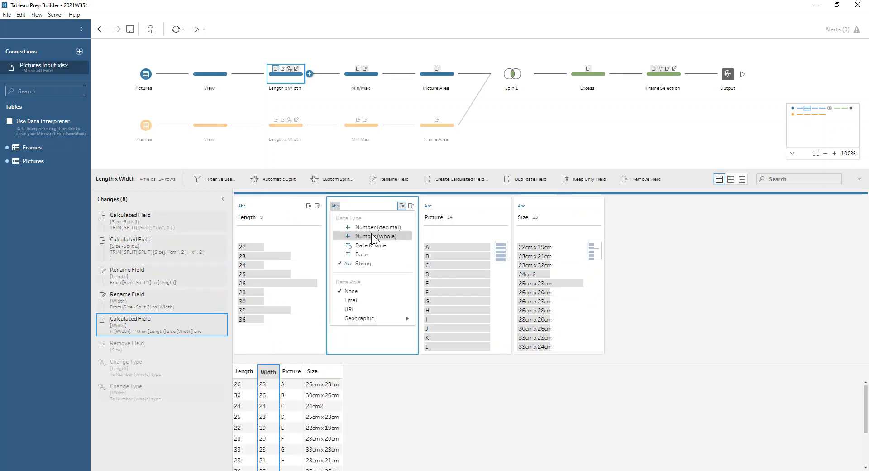
left_click(693, 229)
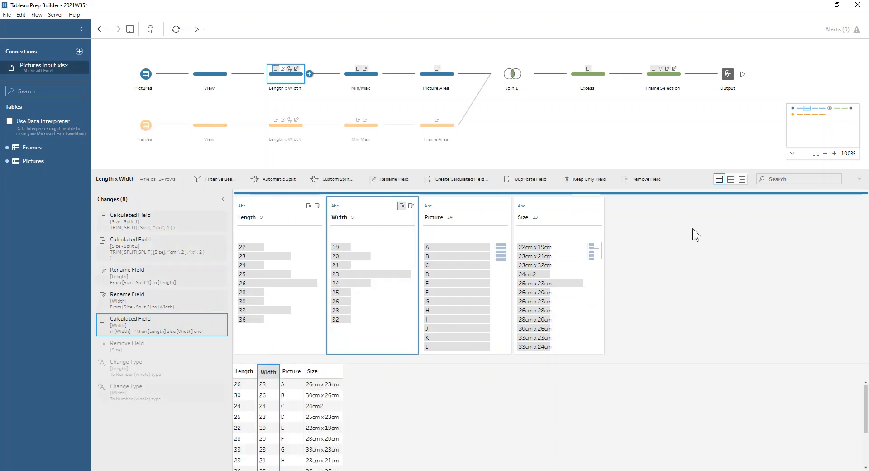
Step: Try an automatic split of the Size field in the frames' View step, then remove the split
left_click(201, 132)
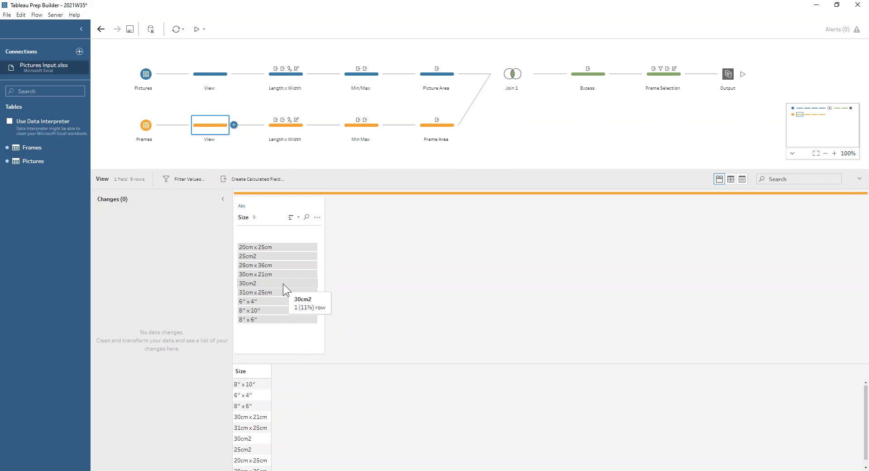
left_click(317, 217)
mouse_move(341, 257)
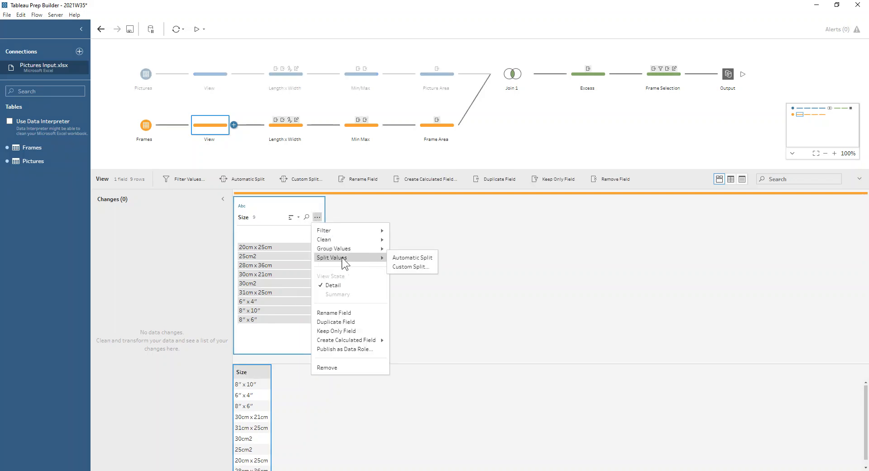
left_click(400, 257)
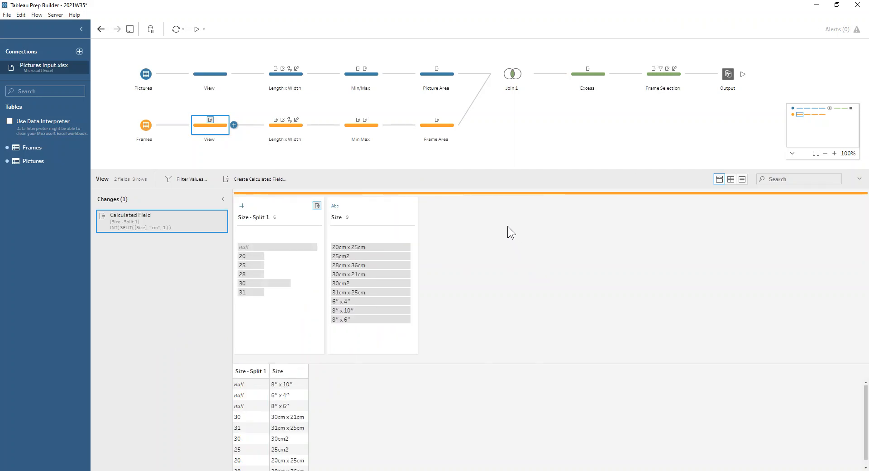
left_click(301, 247)
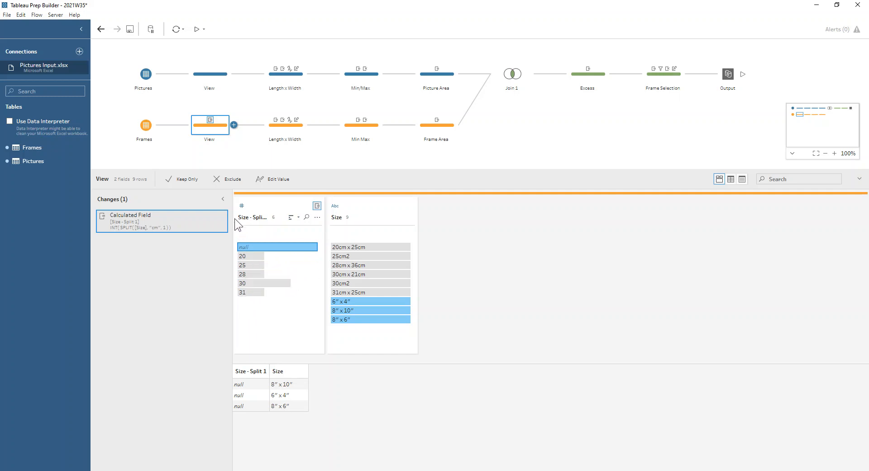
left_click(222, 216)
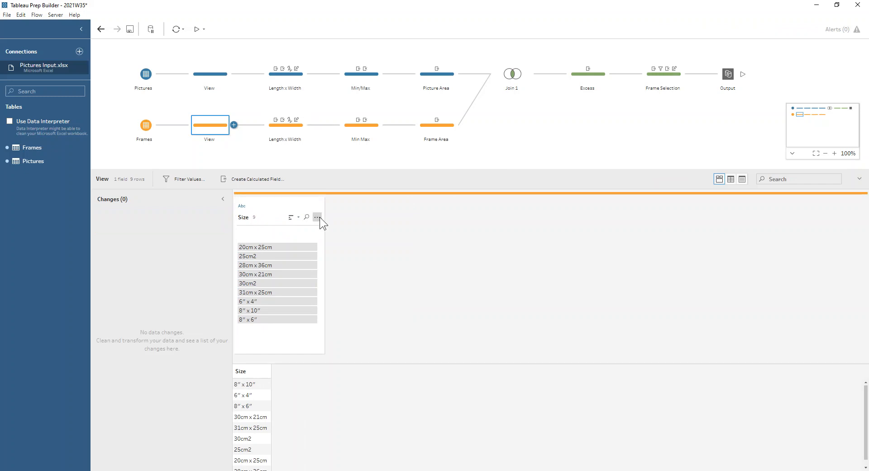
Step: Try a custom split of the frames' Size field using the separator x, then remove both resulting calculated fields
left_click(318, 217)
mouse_move(351, 256)
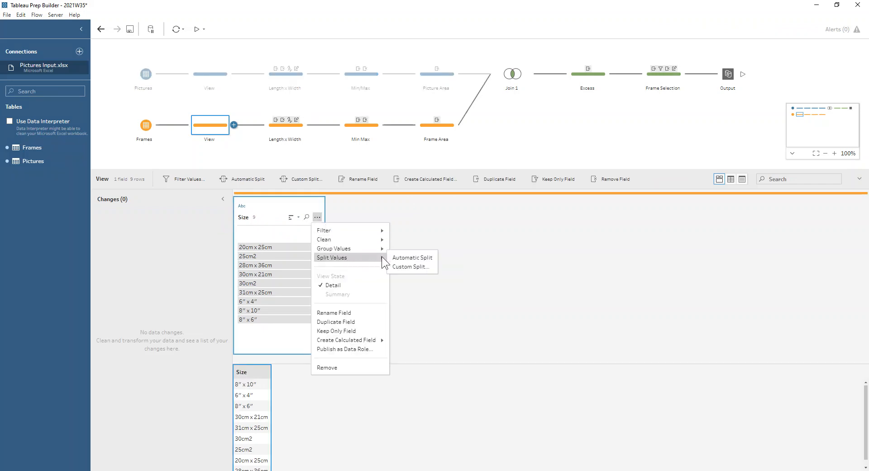
left_click(401, 264)
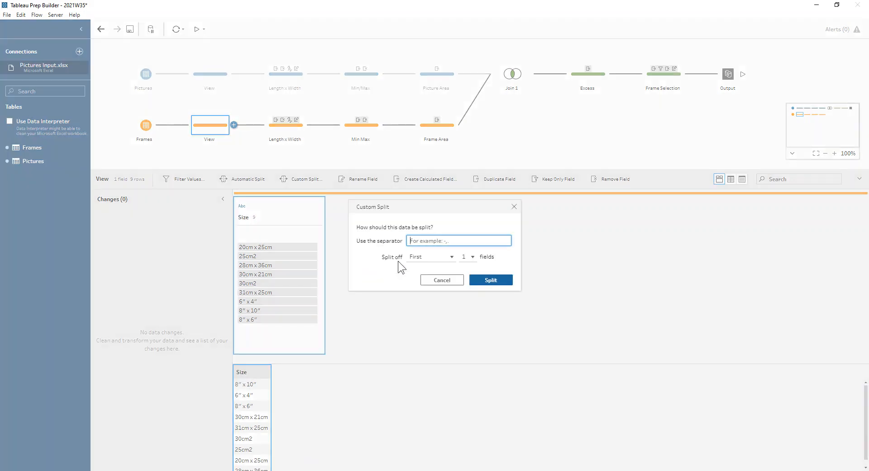
type("x")
left_click(420, 260)
left_click(423, 287)
left_click(498, 282)
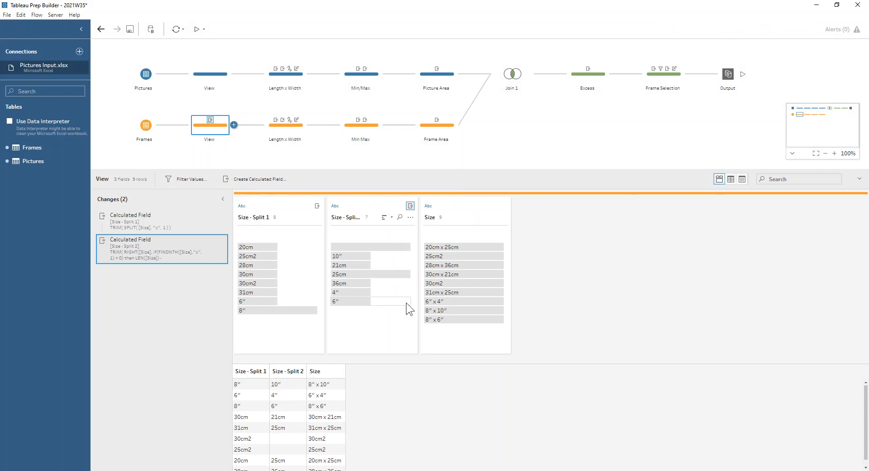
left_click(222, 215)
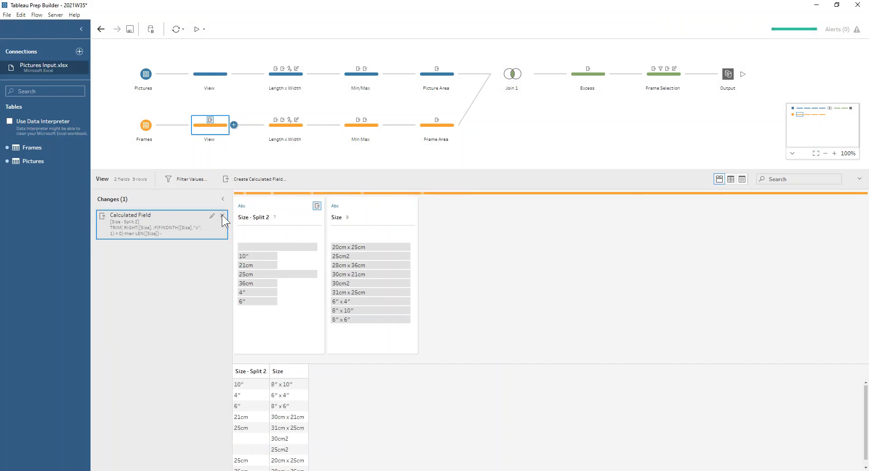
left_click(222, 215)
Step: Review the Size split calculations and the Length and Width renames in the frames' Length x Width step
left_click(292, 129)
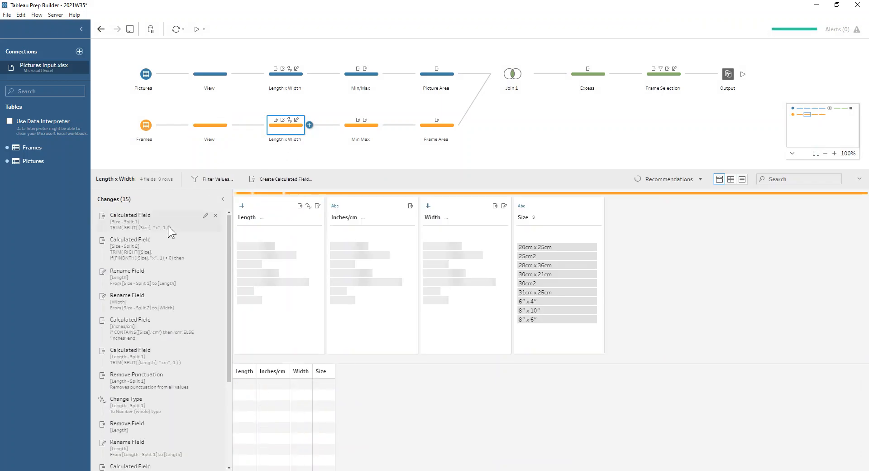
left_click(153, 255)
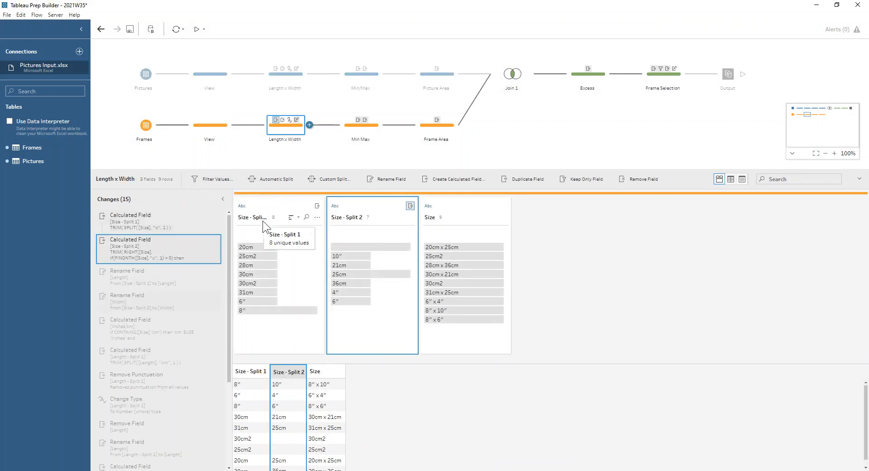
left_click(153, 271)
left_click(146, 300)
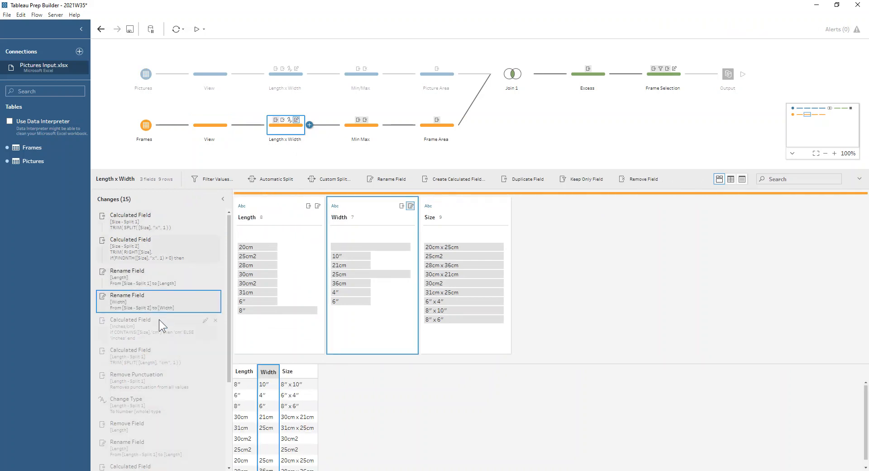
Step: Inspect the formula of the Inches/cm calculated field and highlight the inches rows and the cm rows in turn
mouse_move(369, 244)
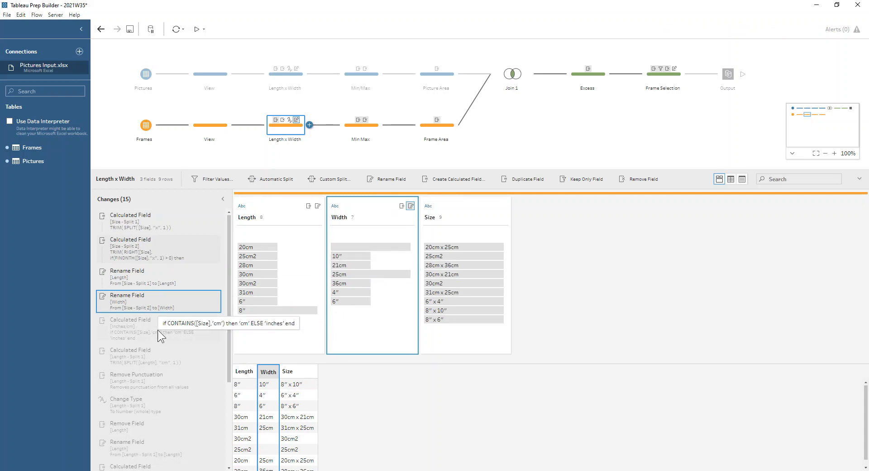
left_click(206, 321)
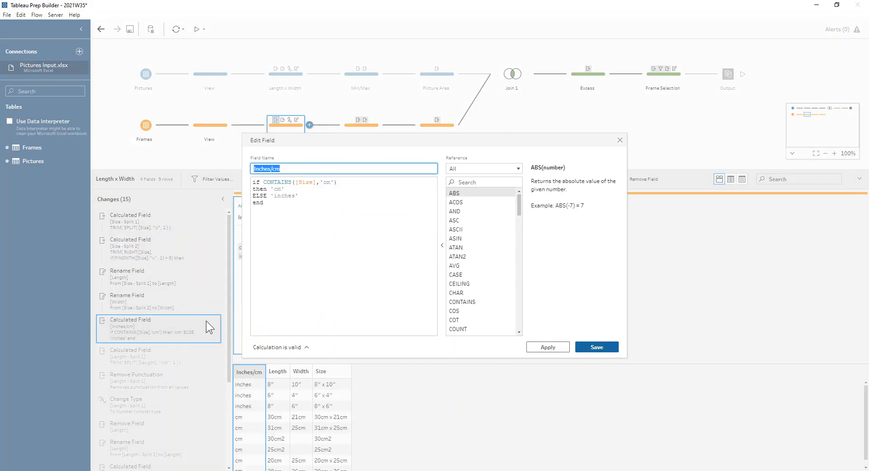
left_click(307, 201)
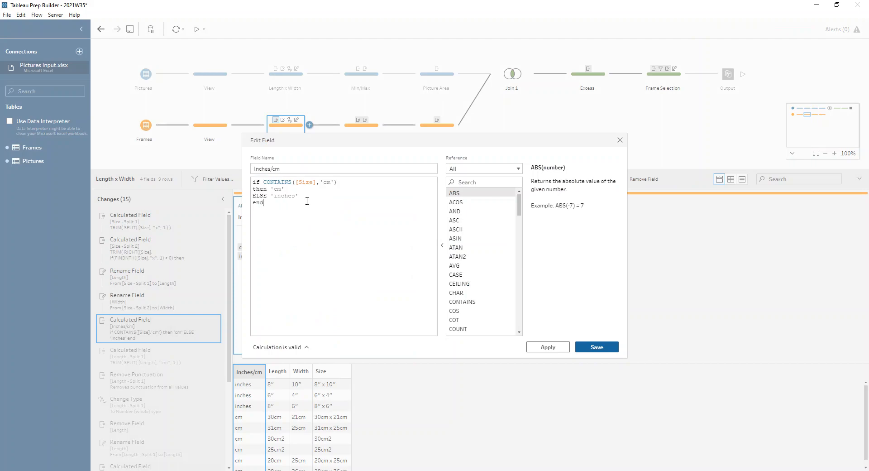
left_click(620, 140)
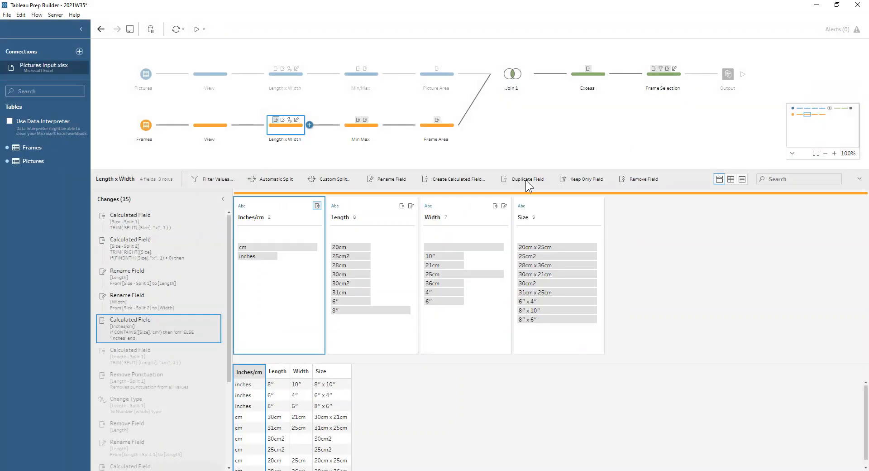
left_click(252, 256)
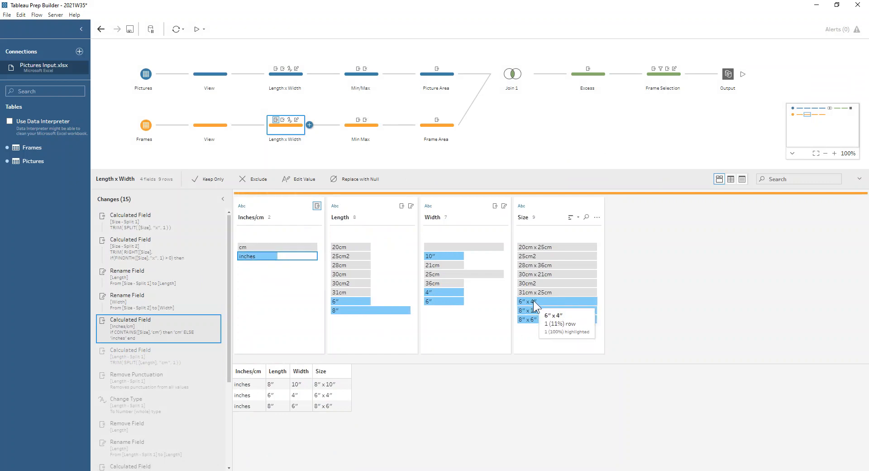
left_click(254, 246)
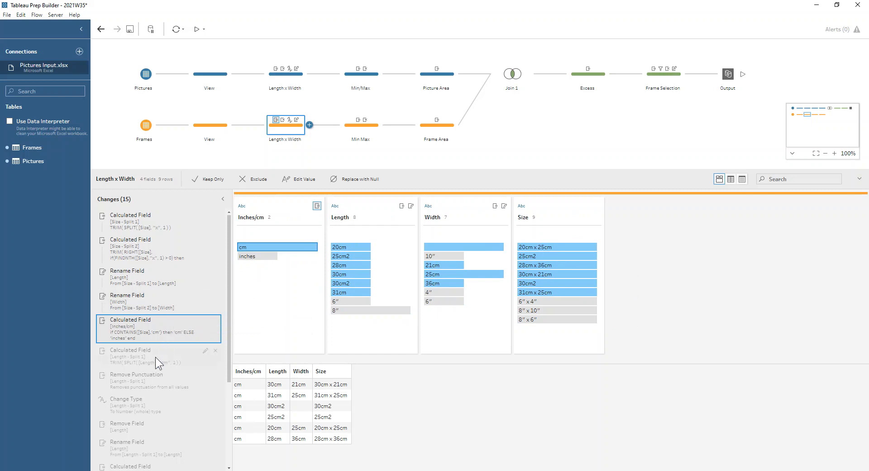
Step: Examine the Length - Split 1 calculation and the cleaning options available for that field
left_click(139, 358)
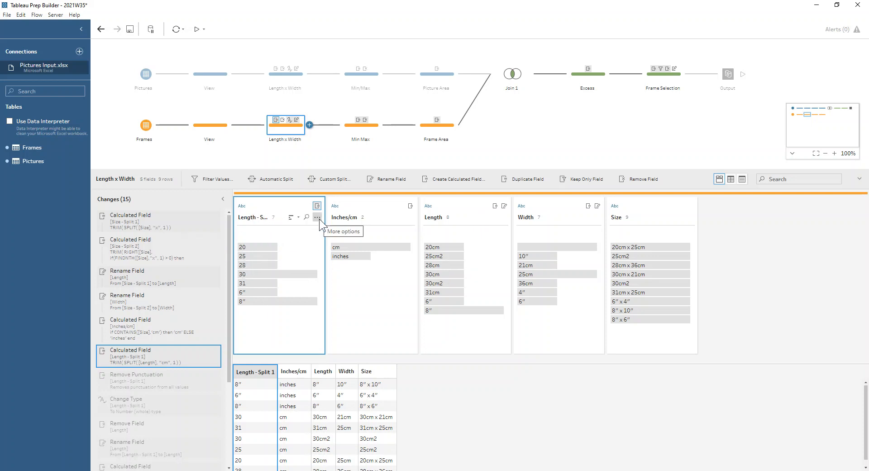
left_click(318, 218)
mouse_move(385, 237)
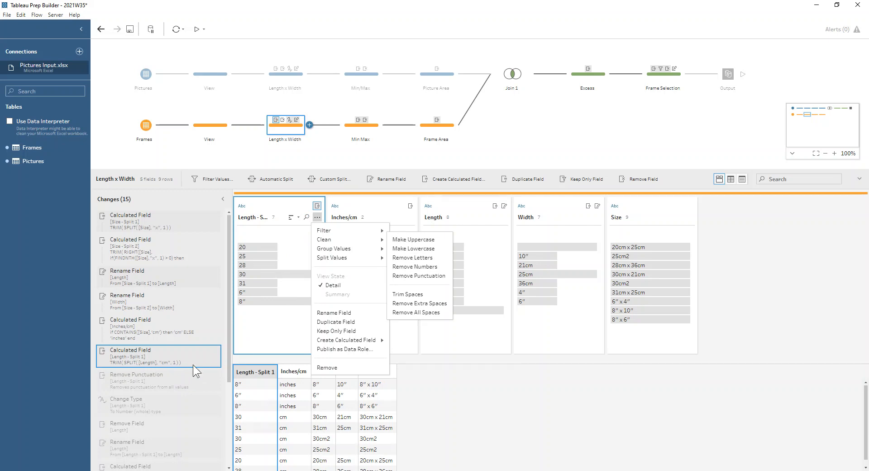
Step: Review the punctuation removal and the whole-number type change applied to Length - Split 1
left_click(146, 384)
left_click(147, 384)
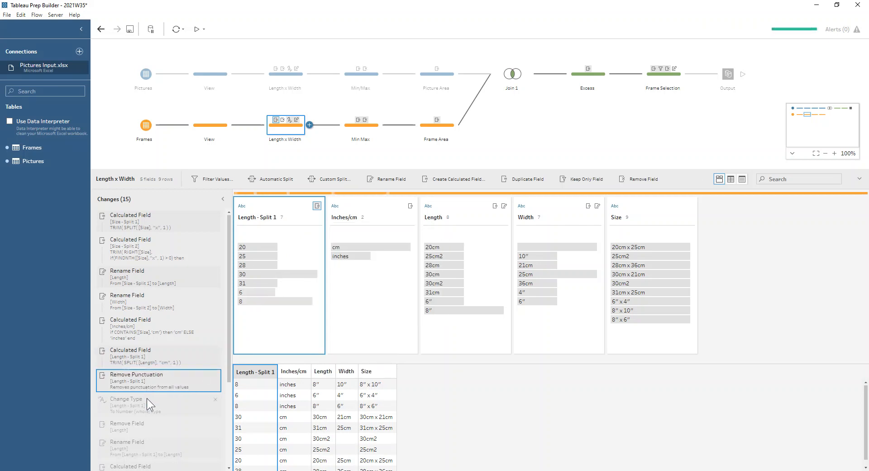
left_click(147, 398)
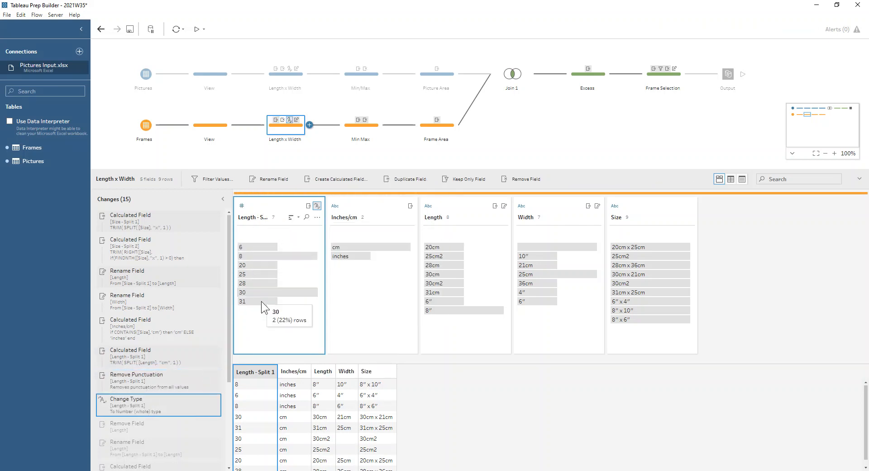
left_click_drag(228, 343, 228, 432)
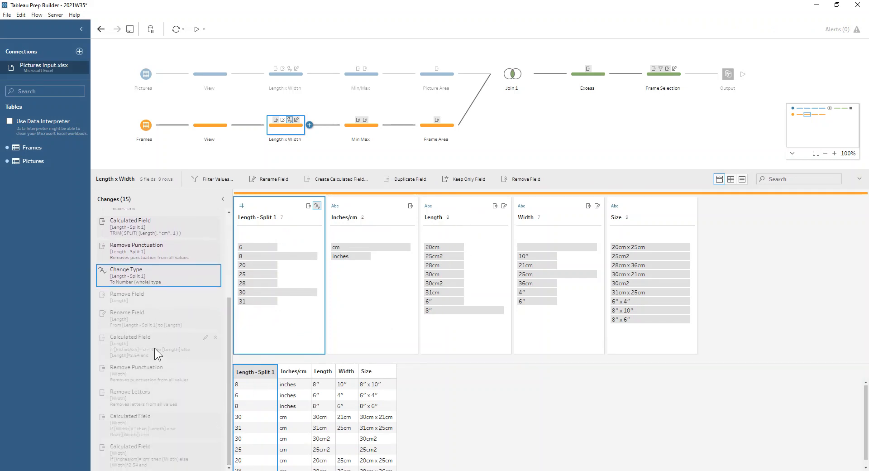
Step: Review the rename of Length - Split 1 to Length and inspect the Length calculation that converts inches to centimetres
left_click(107, 316)
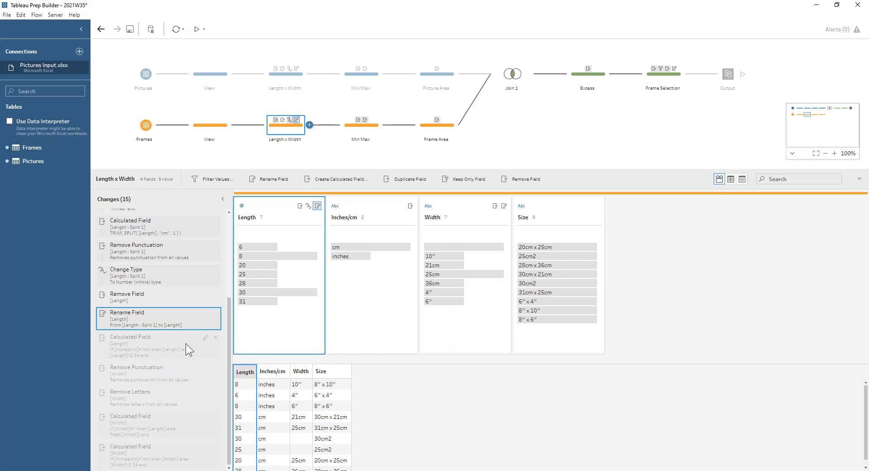
left_click(205, 337)
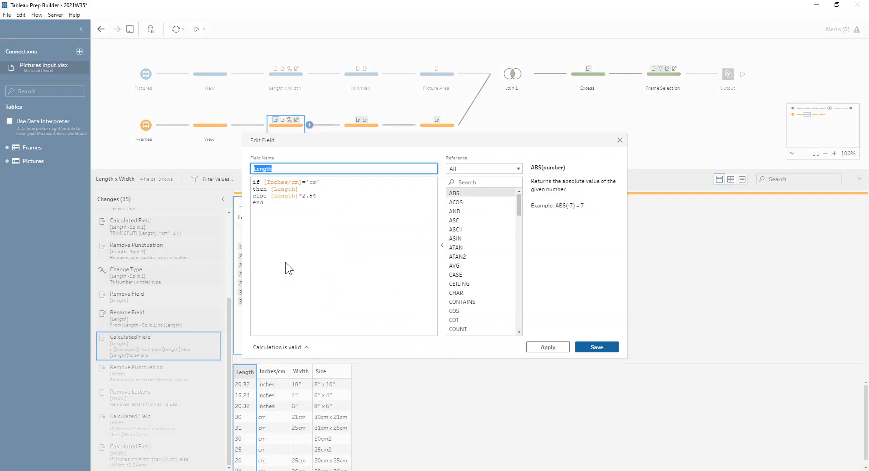
left_click(313, 190)
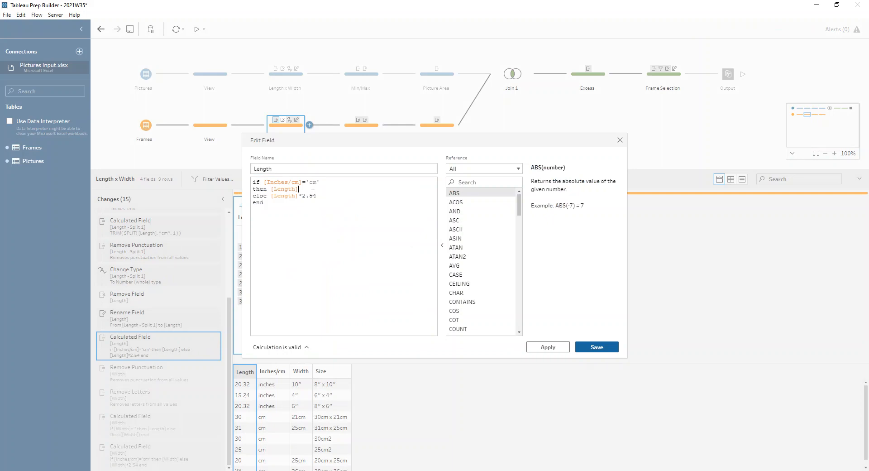
left_click_drag(327, 197, 323, 204)
left_click(323, 196)
left_click(620, 140)
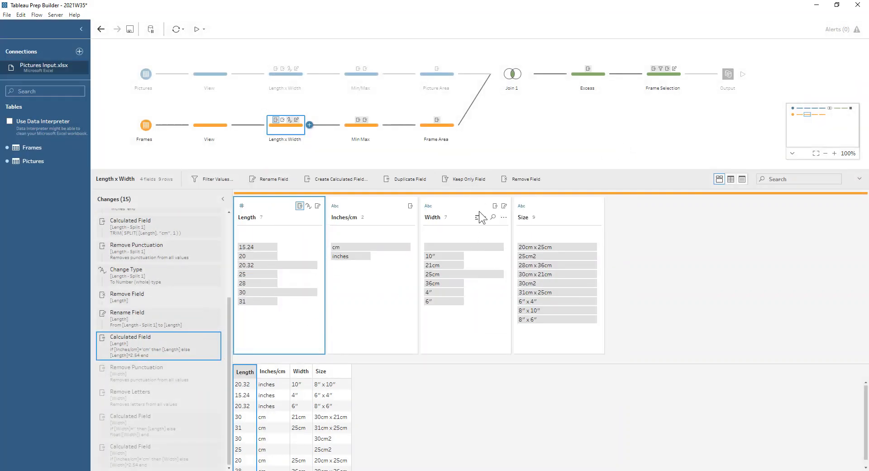
Step: Examine the cleaning options for the Width field and review its Remove Punctuation and Remove Letters changes
left_click(503, 216)
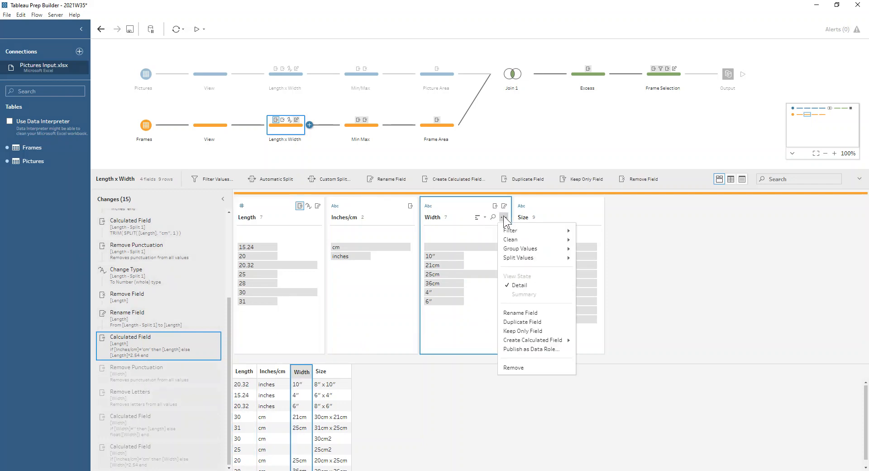
mouse_move(525, 238)
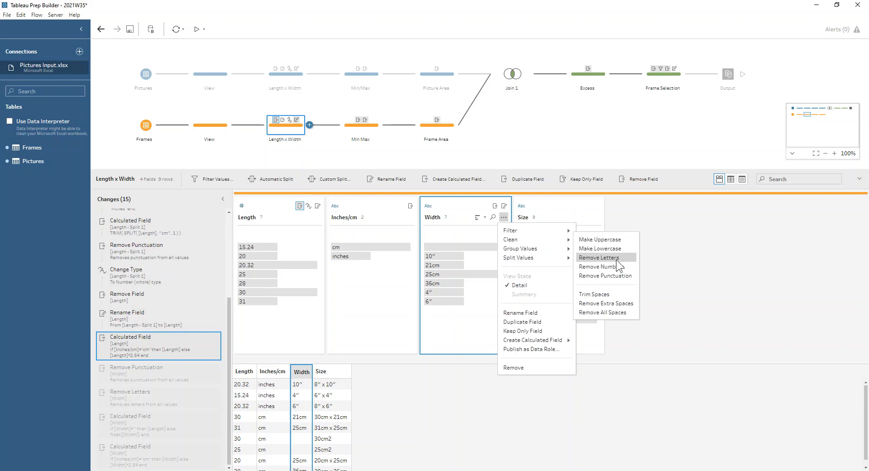
left_click(126, 381)
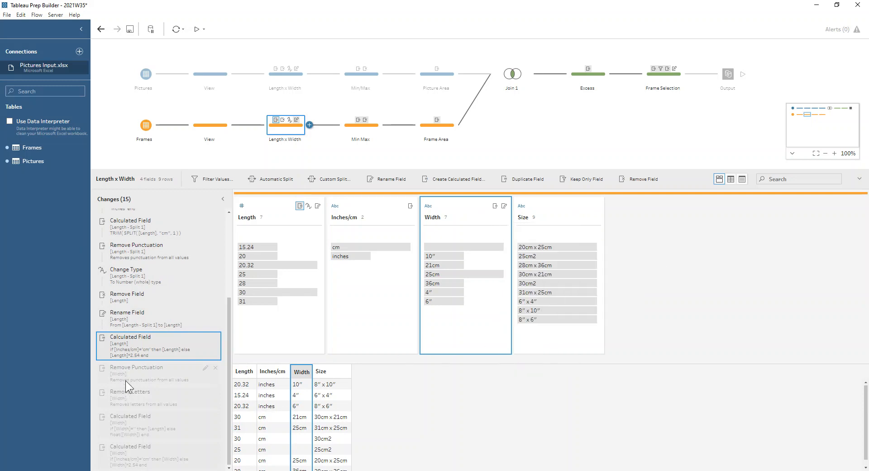
left_click(140, 374)
left_click(144, 390)
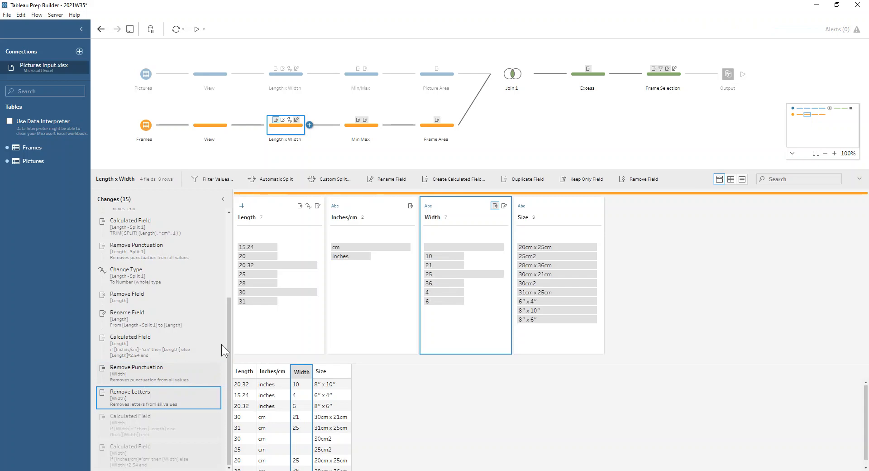
Step: Try removing the float function around [Width] in the Width calculation's else branch and expand the error details
left_click(203, 417)
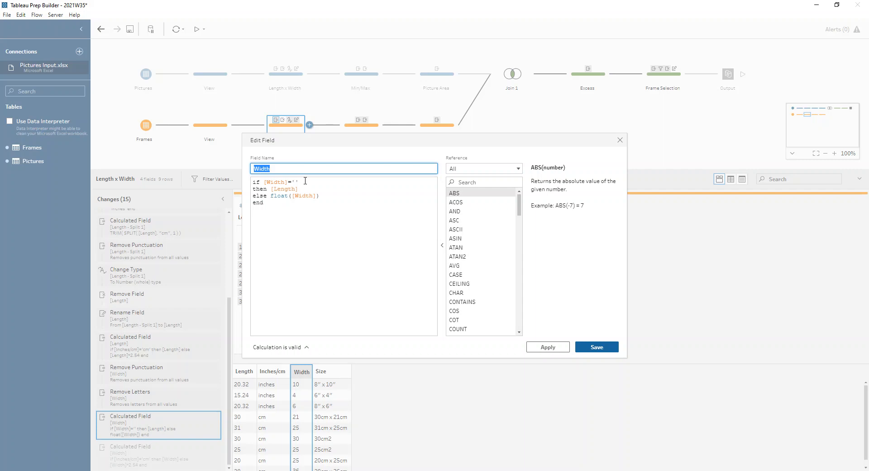
left_click(324, 195)
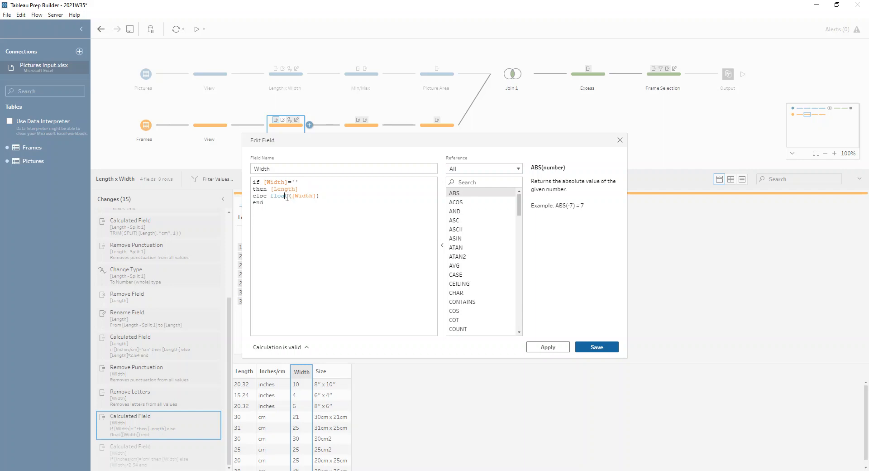
left_click_drag(284, 196, 270, 198)
key("BackSpace")
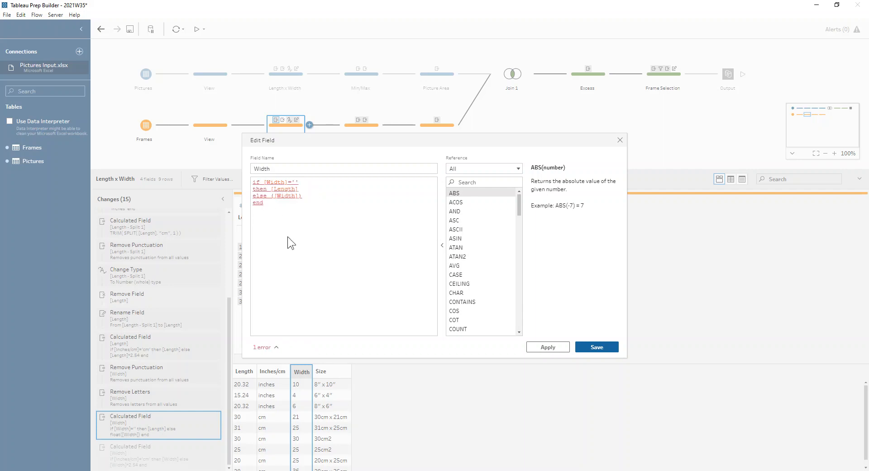
left_click(273, 348)
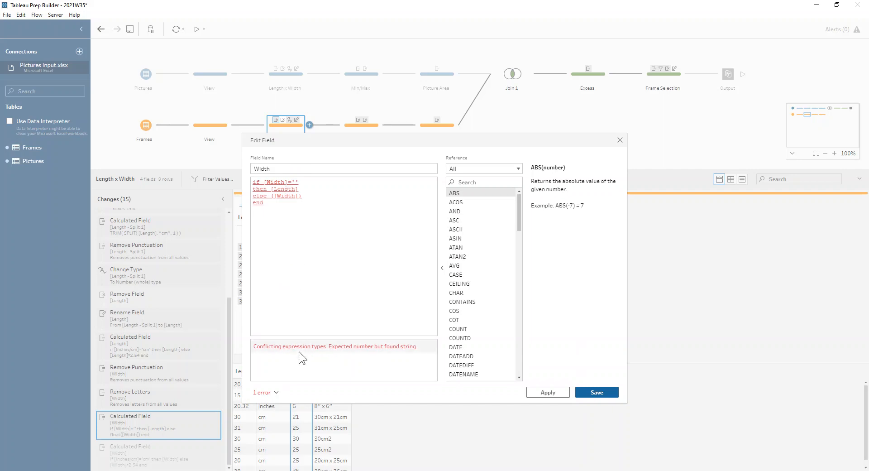
Step: Restore the float function around [Width] in the calculation's else branch and save the field
left_click(271, 196)
type("float")
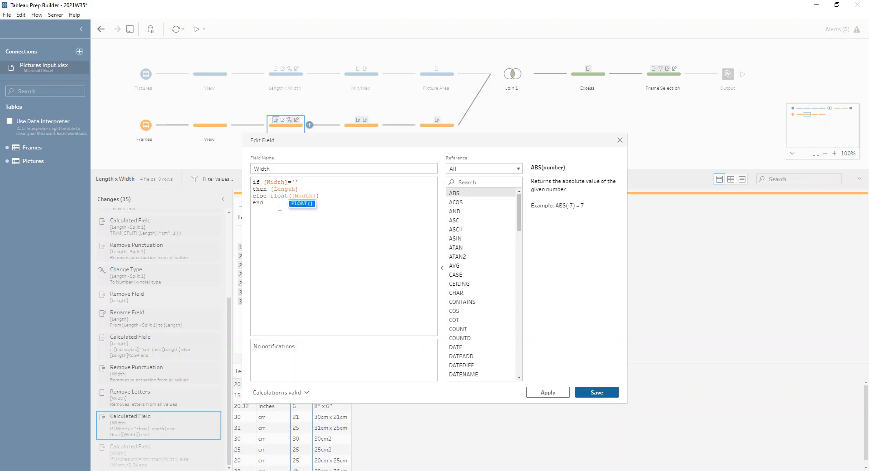
left_click(601, 391)
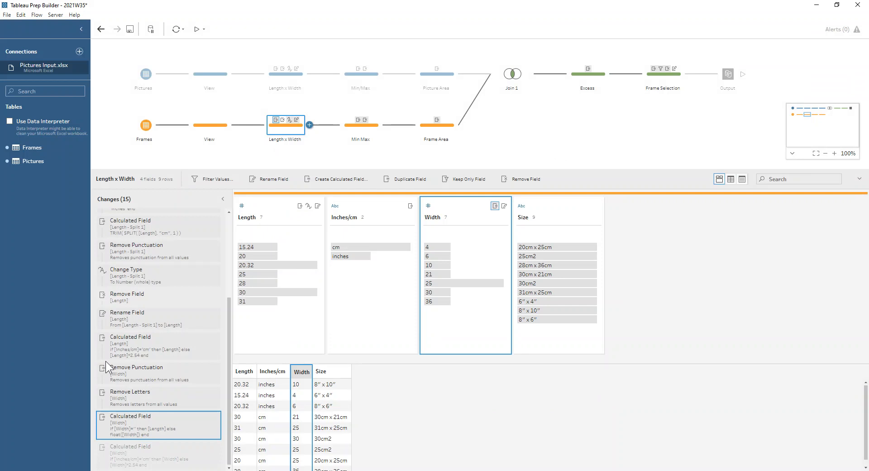
Step: Review Width's centimetre conversion change and inspect the Min Side and Max Side formulas in the pictures' Min/Max step
left_click(189, 459)
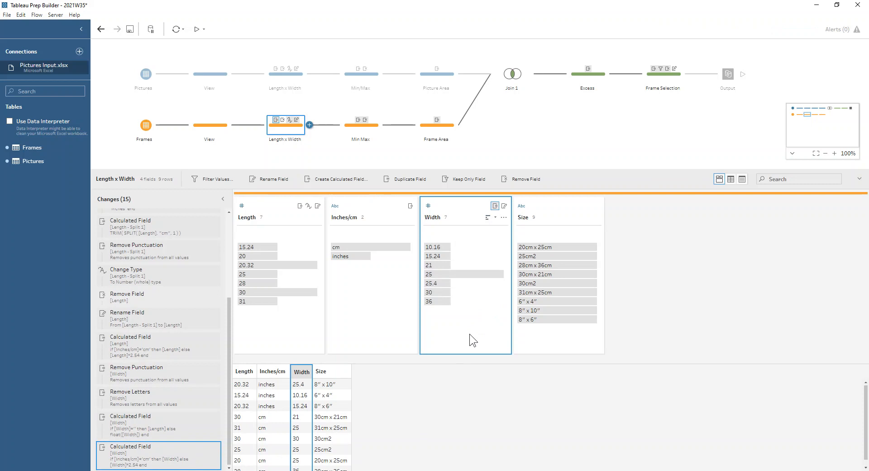
left_click(368, 81)
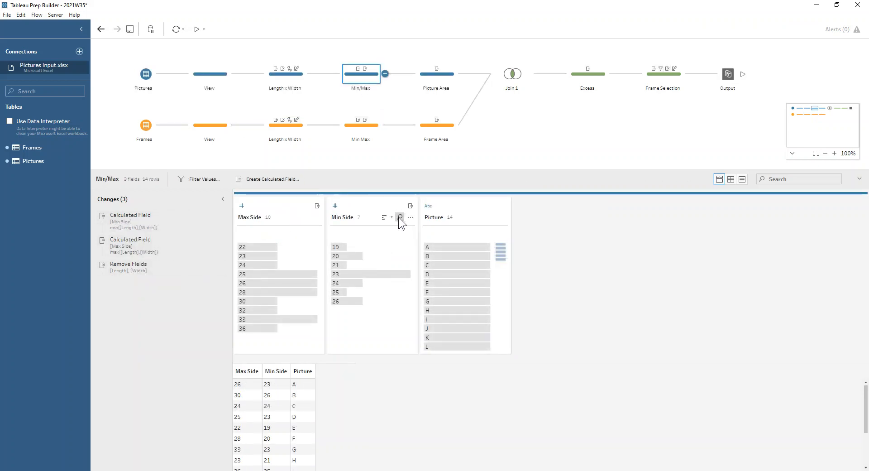
left_click(212, 216)
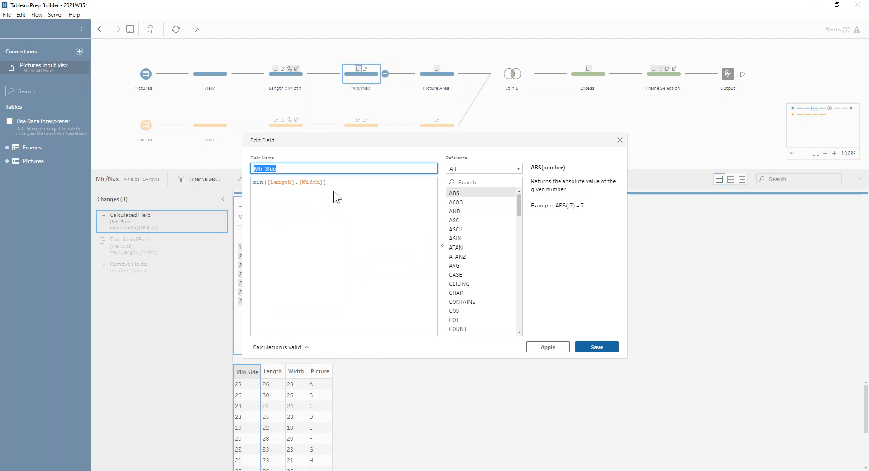
left_click(619, 140)
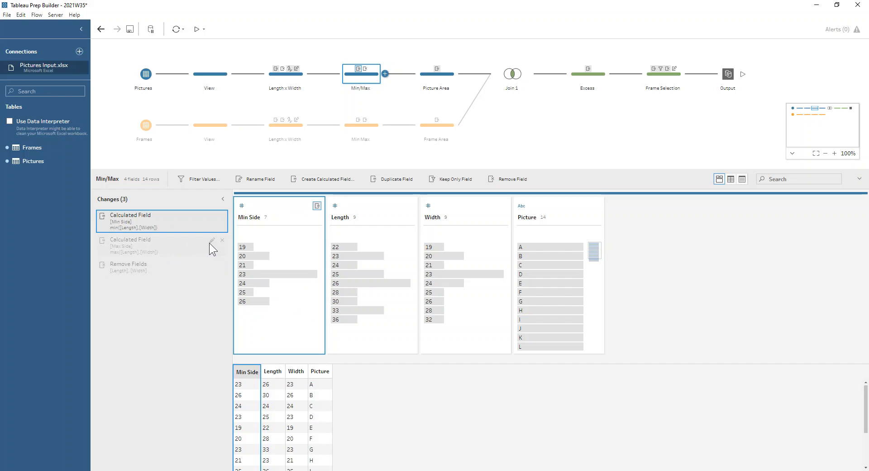
left_click(212, 240)
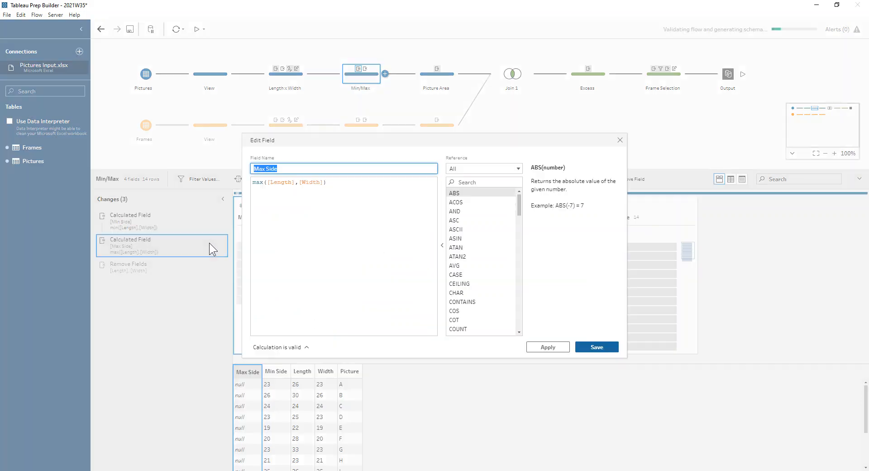
left_click(620, 140)
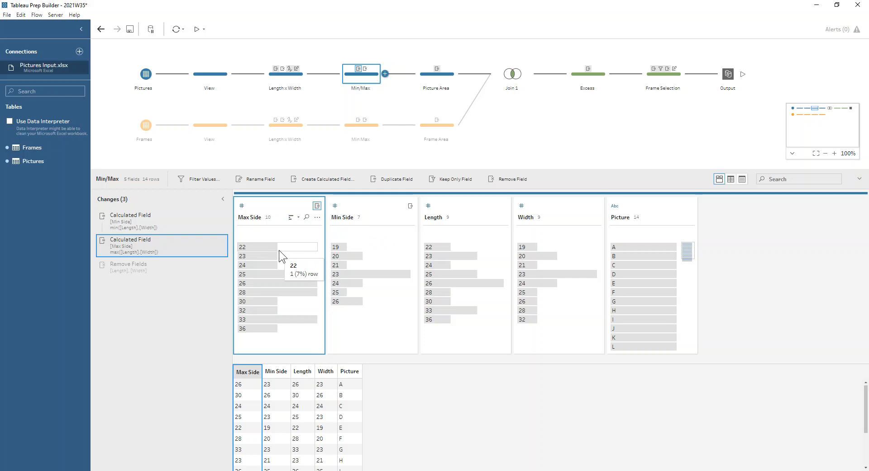
Step: Inspect the formula of the Area calculated field in the Picture Area step
left_click(447, 76)
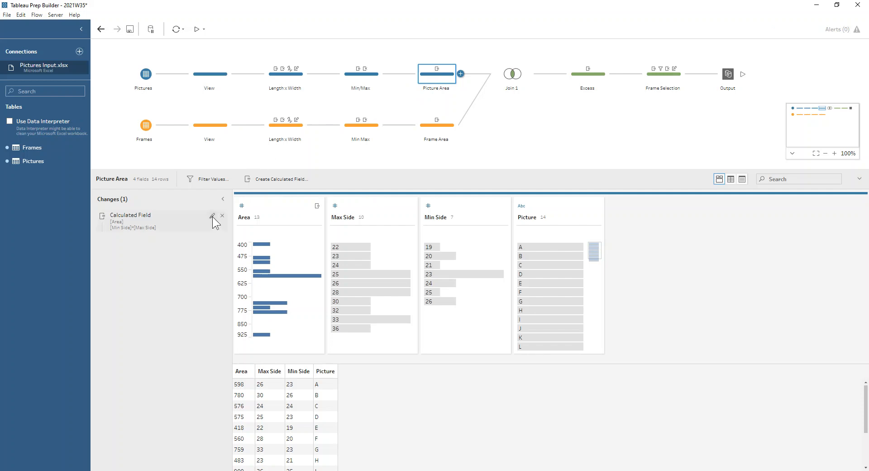
left_click(212, 216)
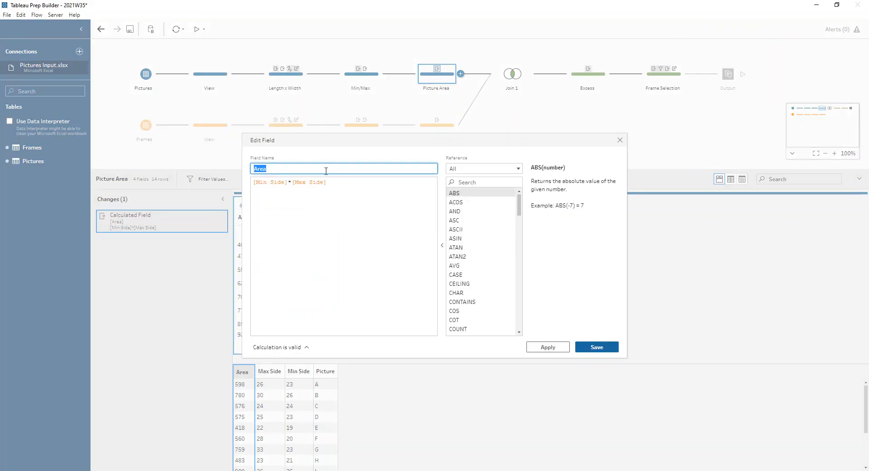
left_click(620, 138)
Step: Examine Join 1's clauses and its summary of included, excluded and joined rows
left_click(512, 74)
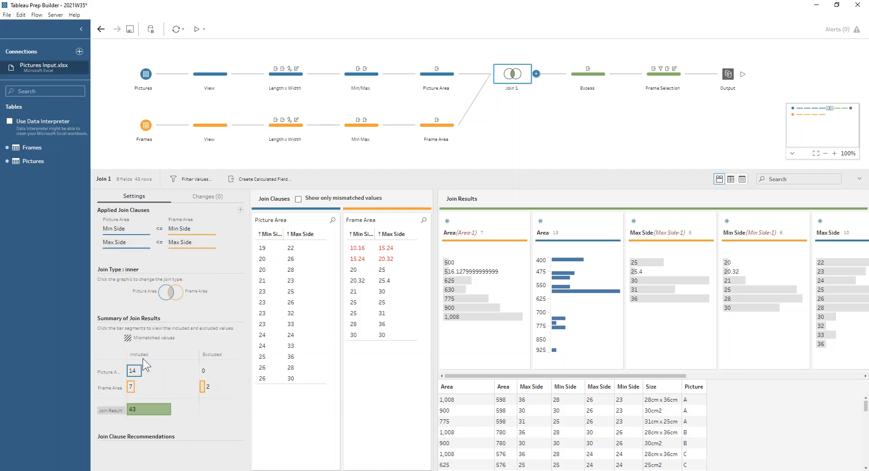
mouse_move(137, 370)
mouse_move(203, 387)
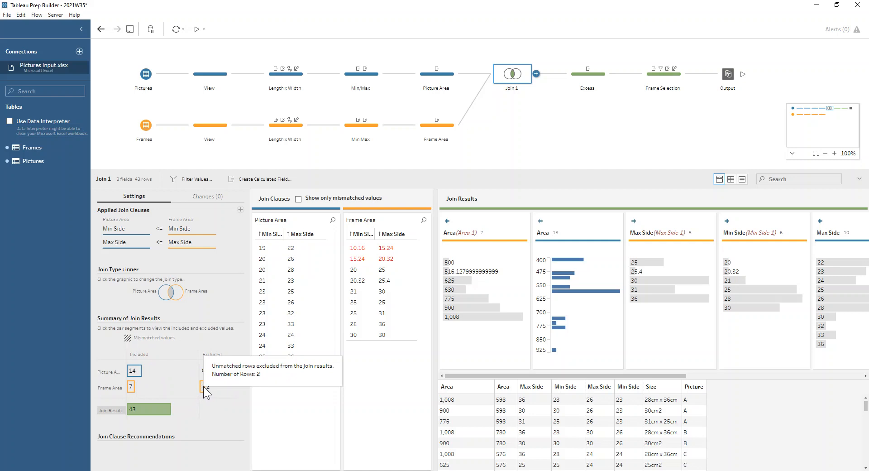
mouse_move(156, 404)
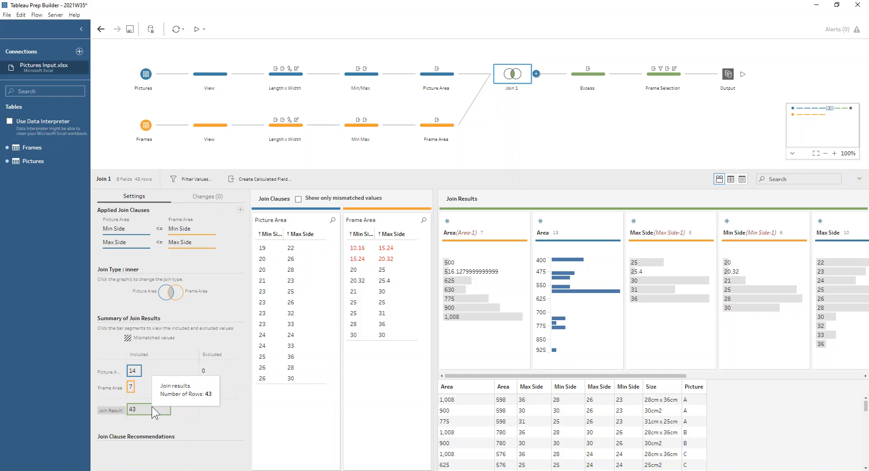
Step: Inspect the formula of the Excess calculated field in the Excess step
left_click(589, 75)
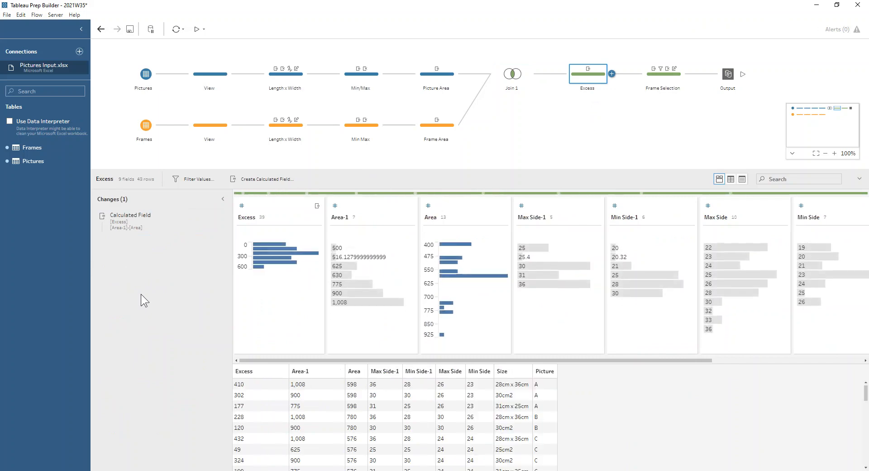
left_click(211, 217)
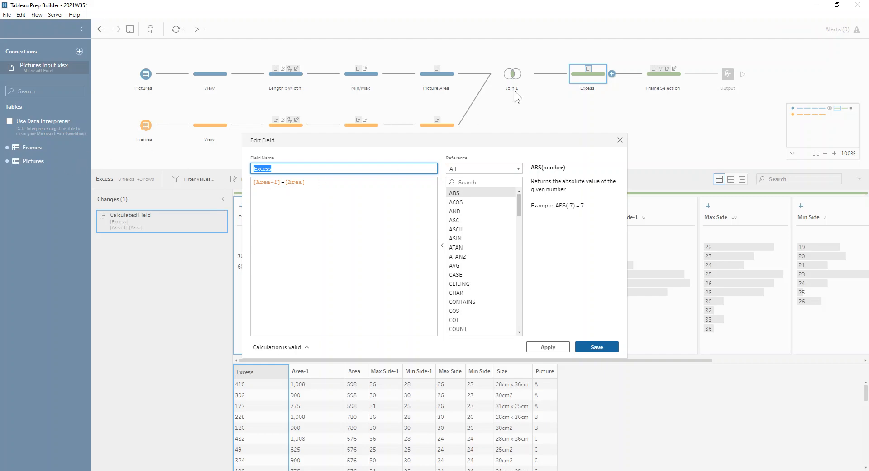
left_click(620, 140)
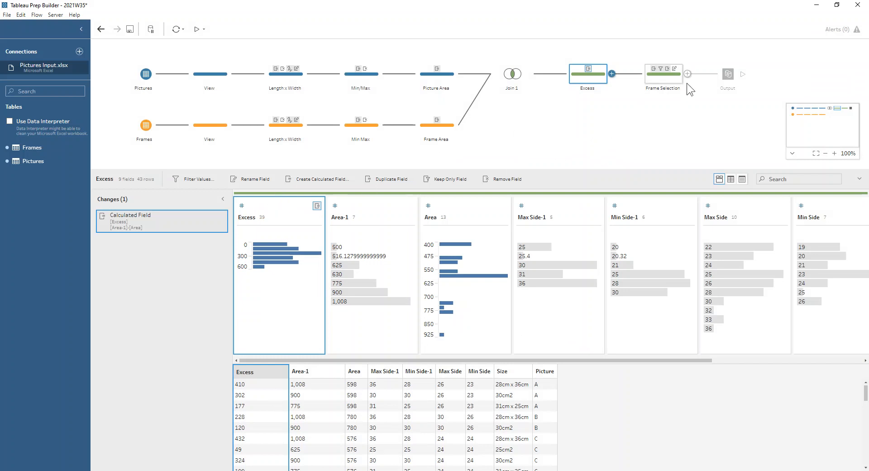
Step: Inspect the grouping and aggregation of the Min Excess Fixed LOD calculation in the Frame Selection step
left_click(670, 80)
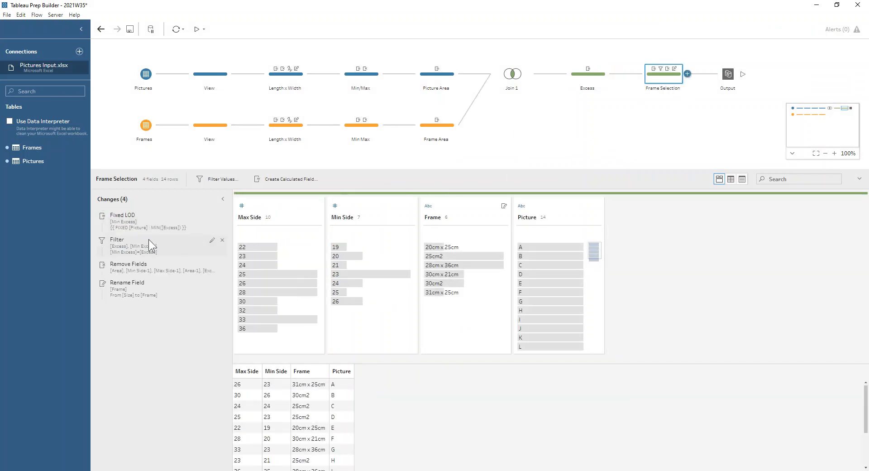
left_click(211, 216)
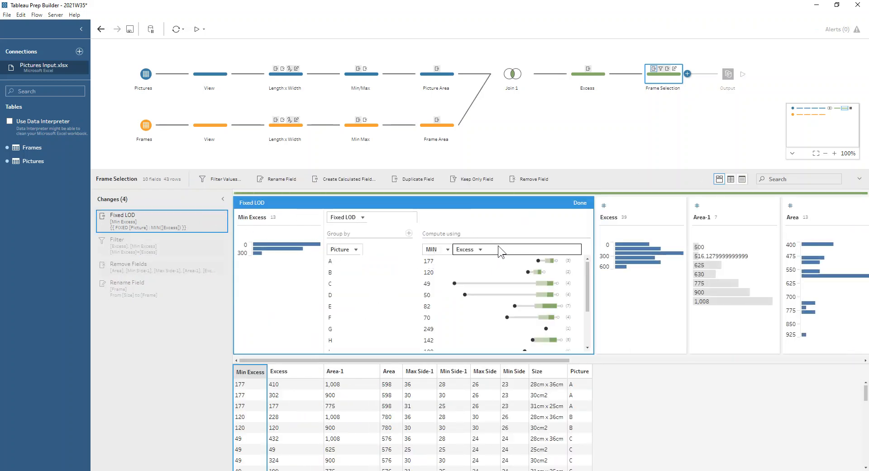
left_click(580, 202)
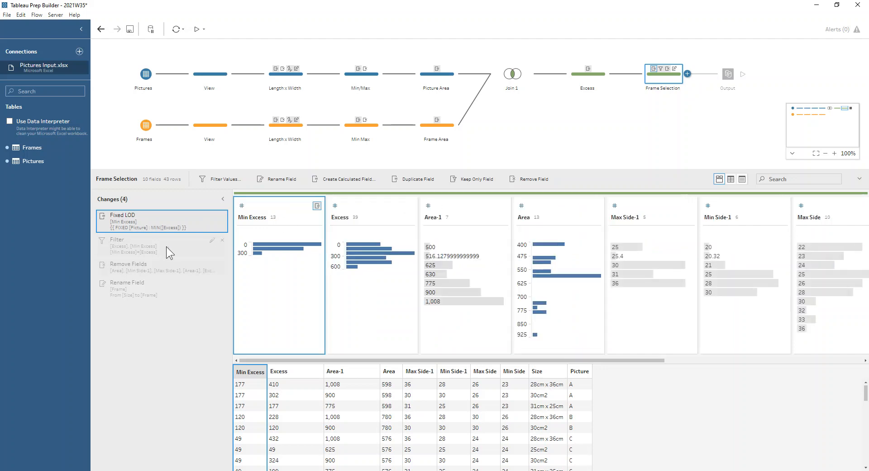
Step: Inspect the filter comparing Min Excess with Excess and review the rename of Size to Frame
left_click(213, 241)
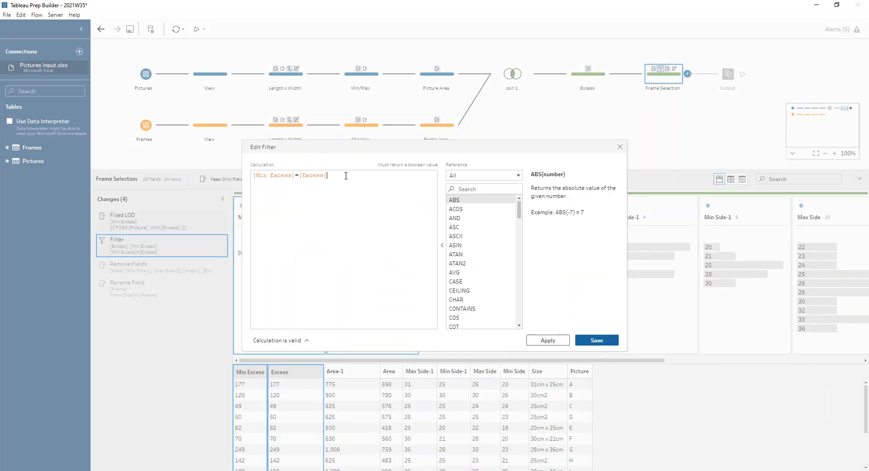
left_click(620, 147)
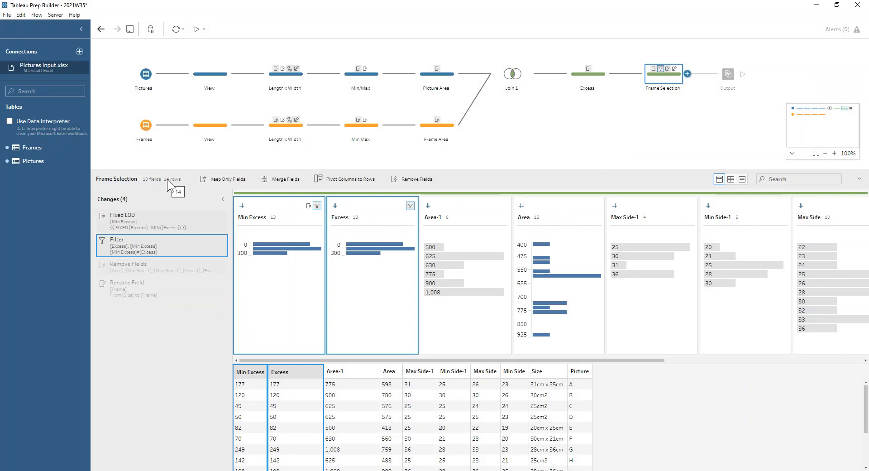
left_click(155, 296)
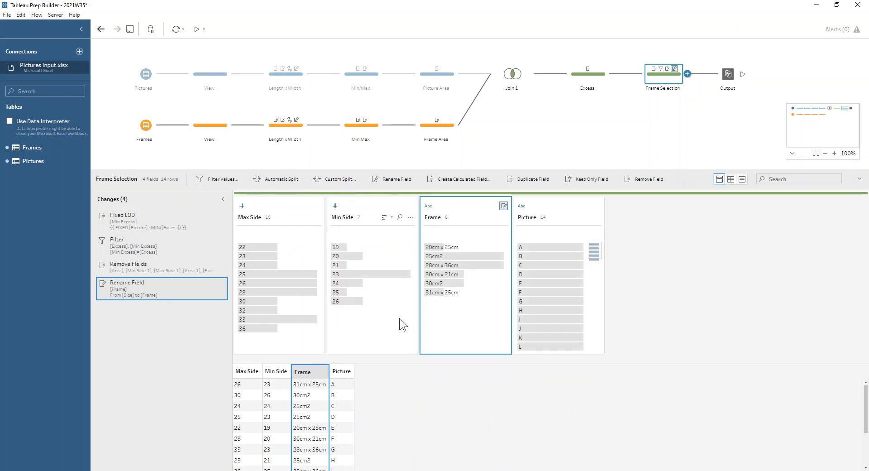